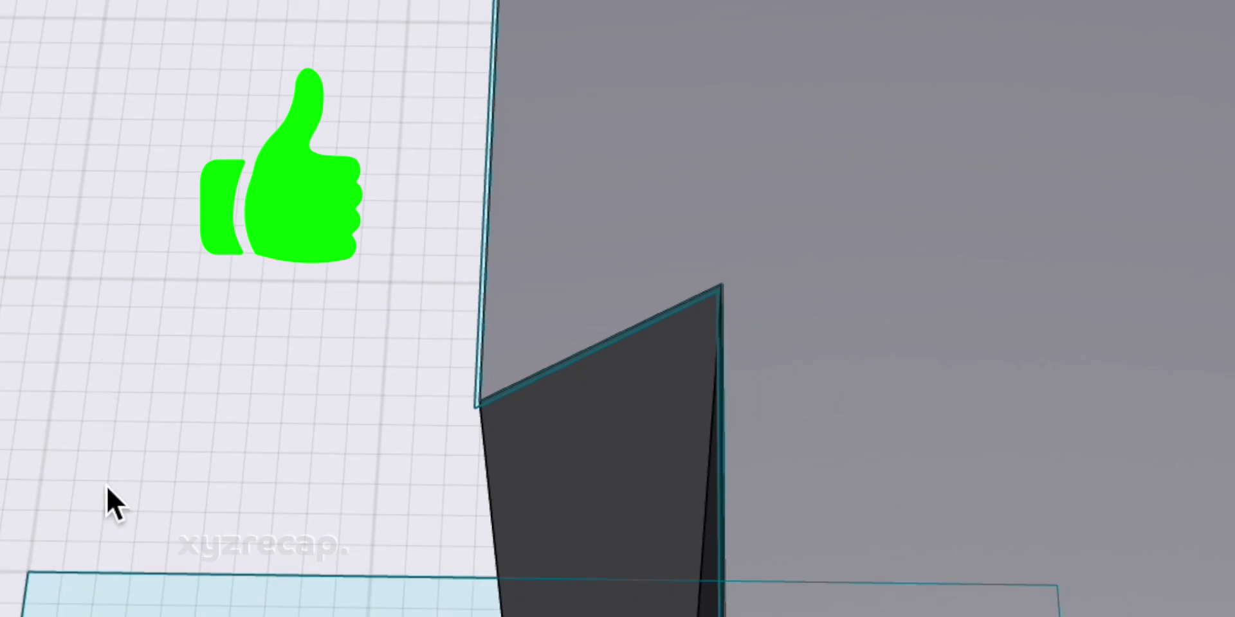
- Select the bottom face of the XYZ calibration cube on the Textured PEI plate
{"action": "left_click", "coordinate": [171, 585]}
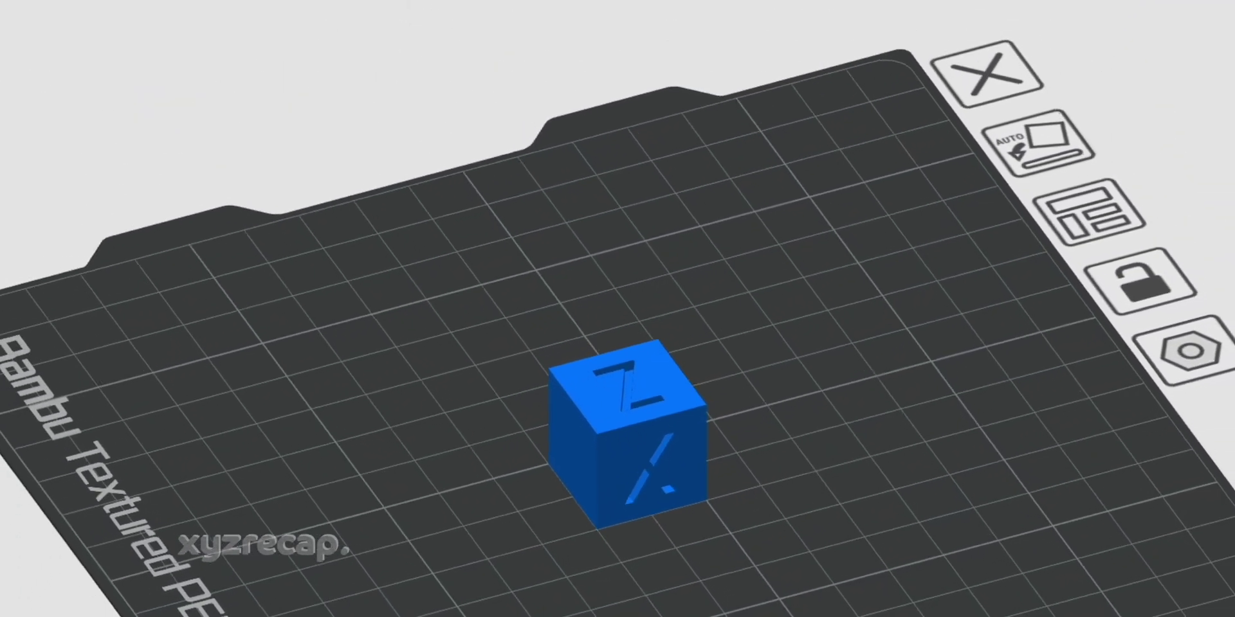
- Start a cut on the test cube and set the cut mode to Dovetail
{"action": "left_click", "coordinate": [627, 463]}
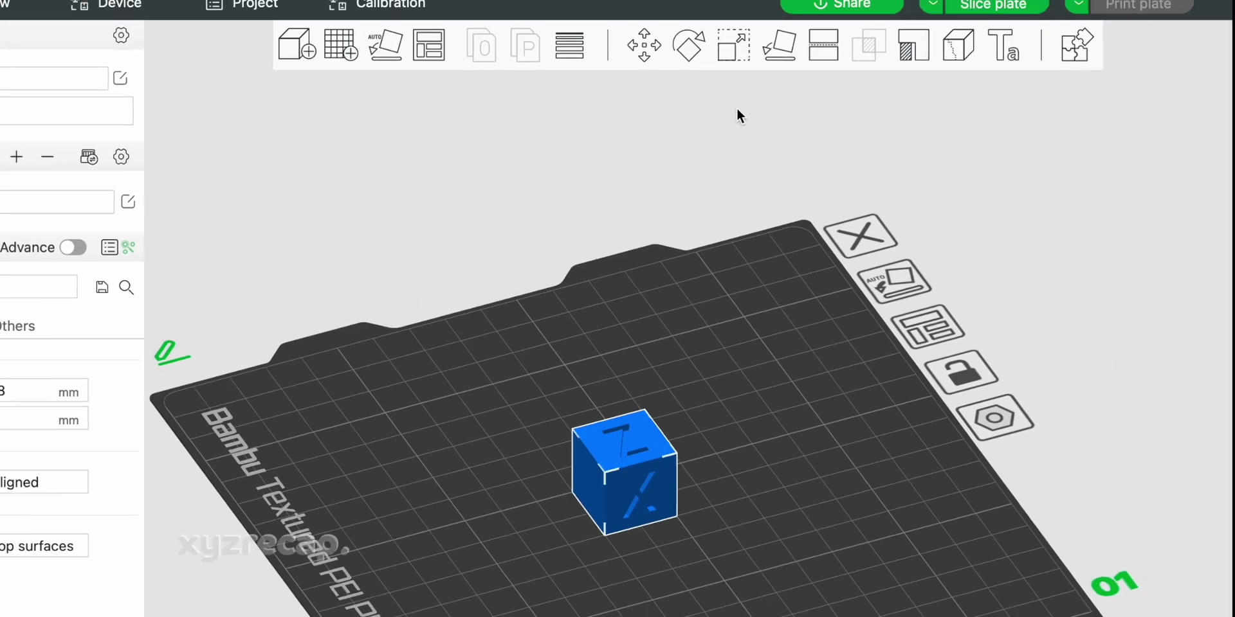
{"action": "left_click", "coordinate": [823, 47]}
{"action": "left_click", "coordinate": [917, 90]}
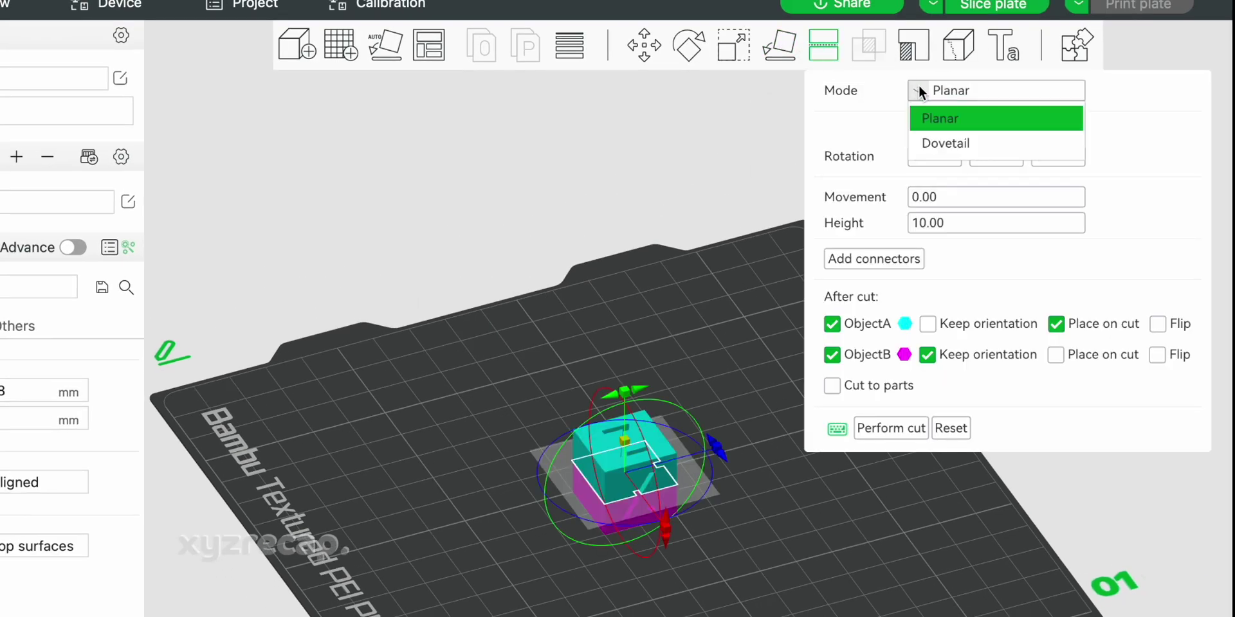
{"action": "left_click", "coordinate": [946, 137]}
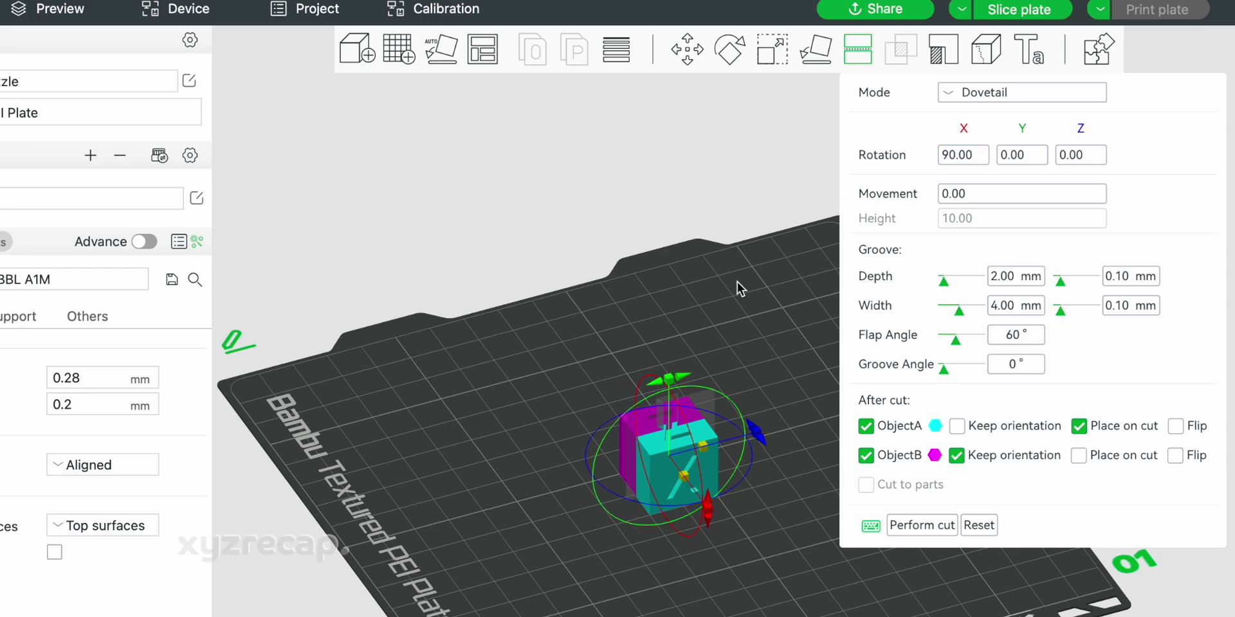
- Edit the groove depth tolerance, widen the groove to 4.89 mm, keep orientation, and perform the cut
{"action": "scroll", "coordinate": [740, 289], "scroll_direction": "up", "scroll_amount": 5}
{"action": "double_click", "coordinate": [1124, 277]}
{"action": "type", "text": ".0"}
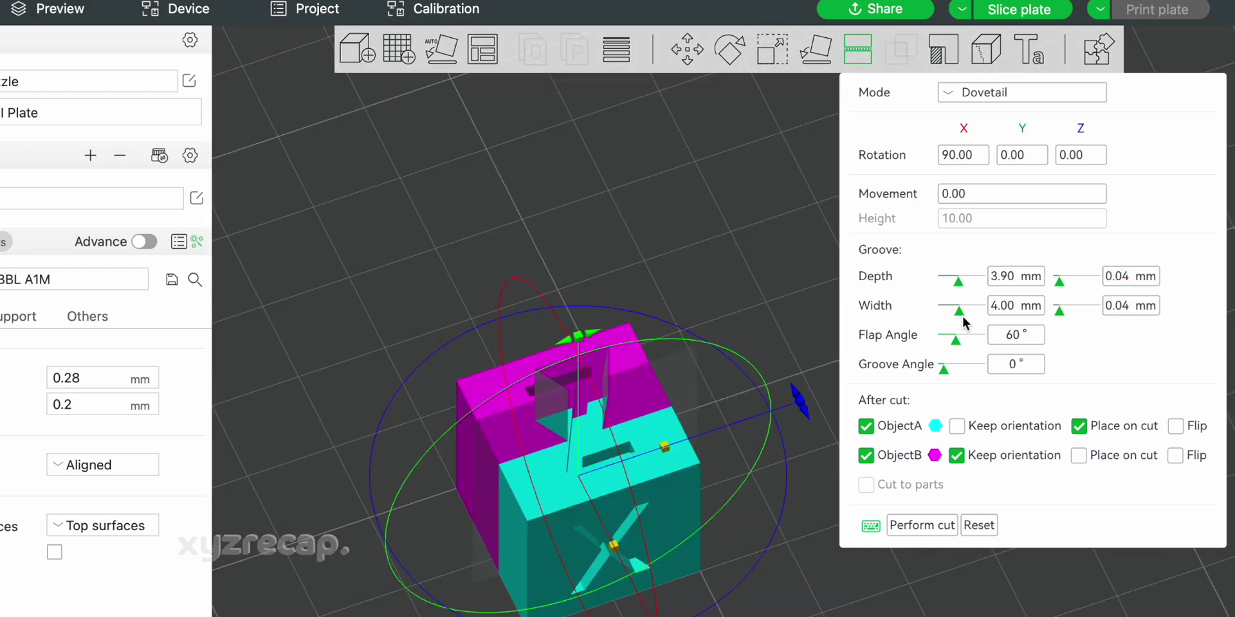
{"action": "left_click_drag", "start_coordinate": [960, 312], "coordinate": [967, 310]}
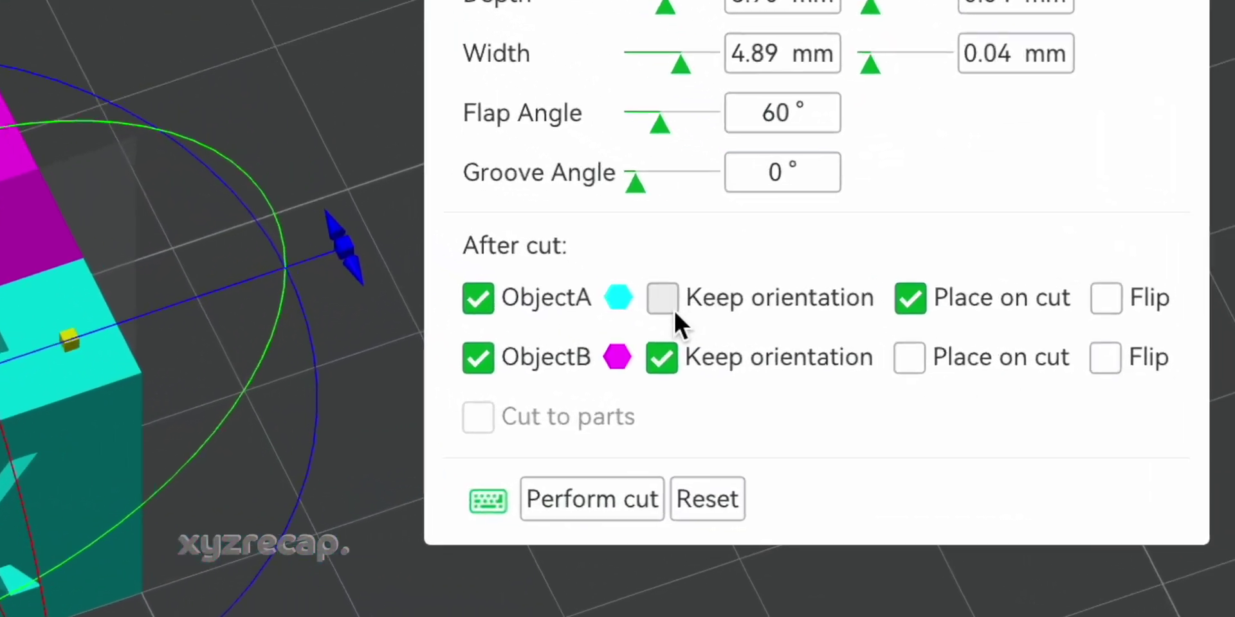
{"action": "left_click", "coordinate": [674, 311]}
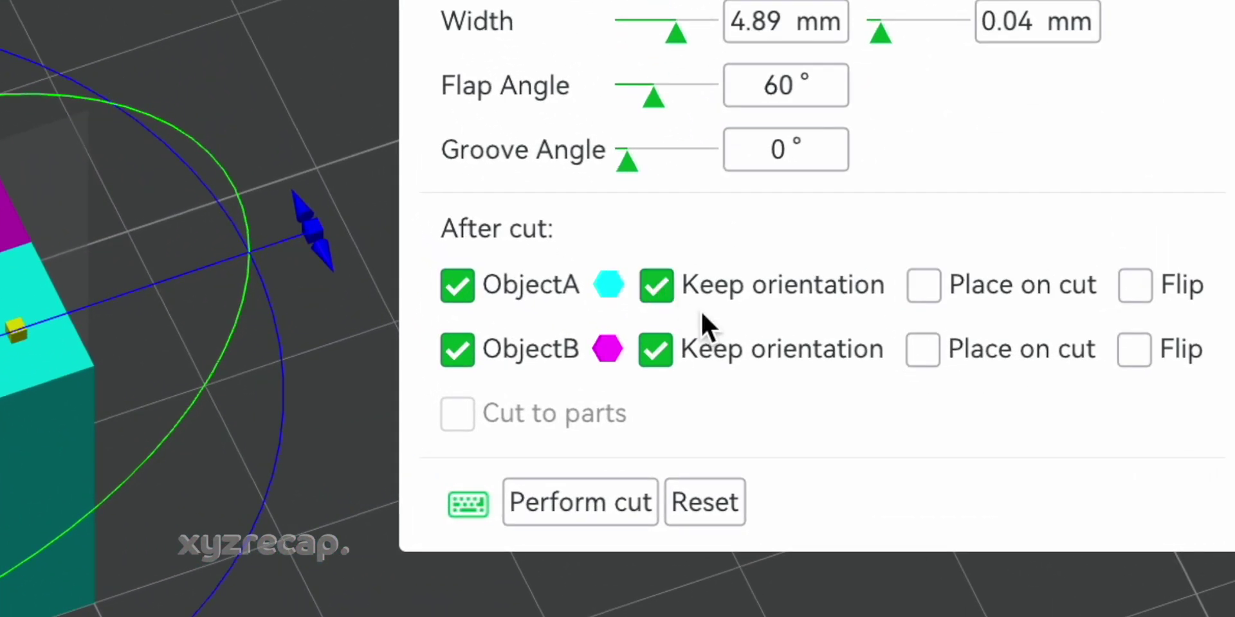
{"action": "left_click", "coordinate": [613, 497]}
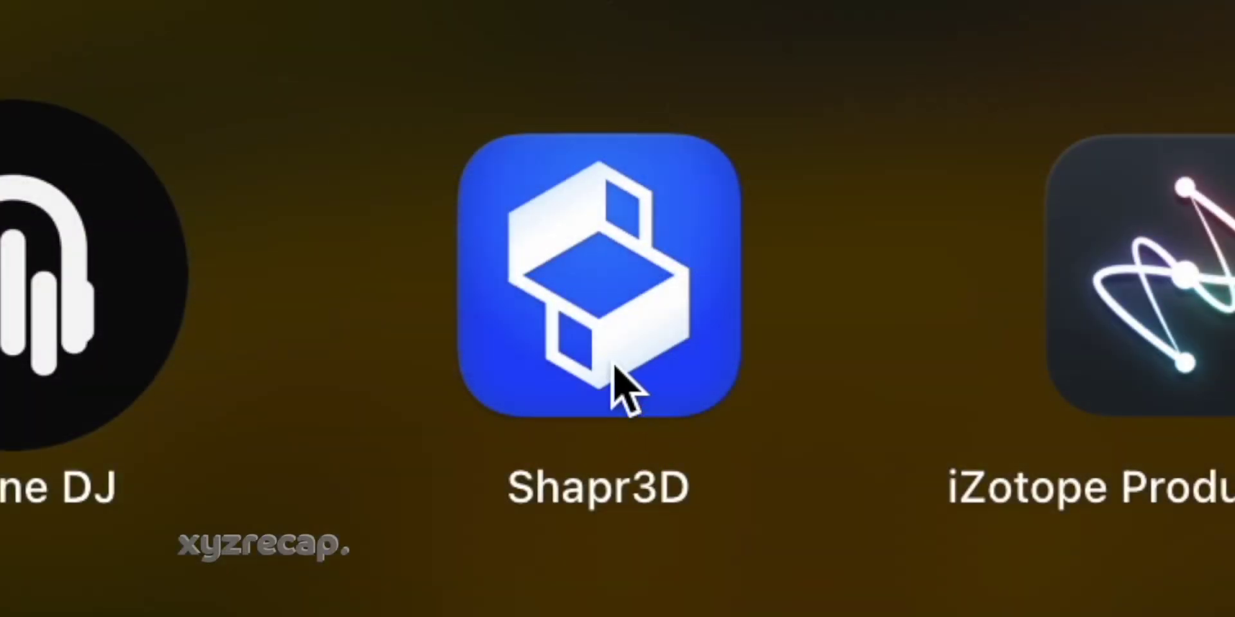
- In Shapr3D, draw a dovetail profile with lines on the cube's top face and trim the stray line
{"action": "left_click", "coordinate": [623, 398]}
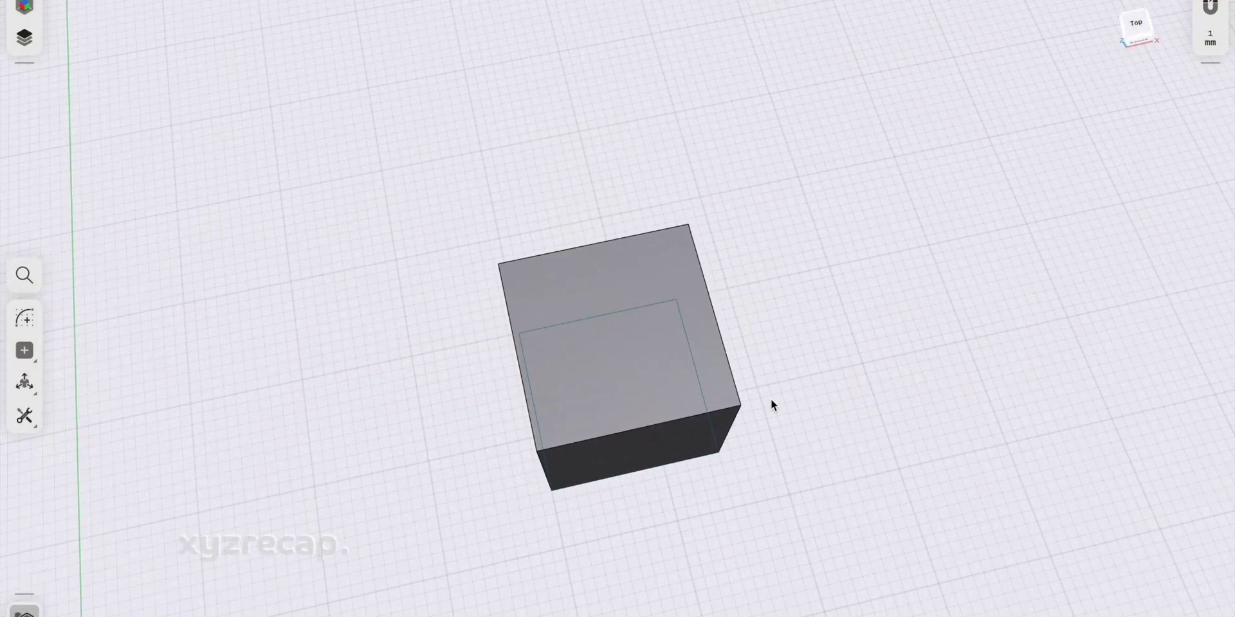
{"action": "left_click", "coordinate": [670, 382]}
{"action": "key", "text": "l"}
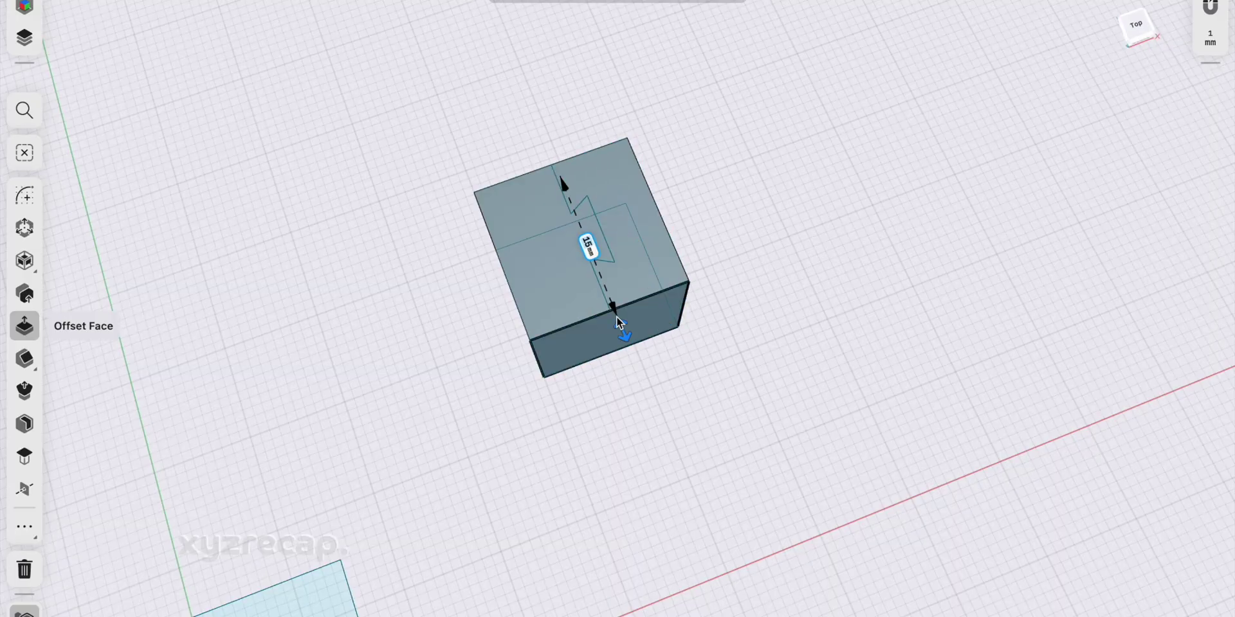
{"action": "left_click", "coordinate": [575, 295]}
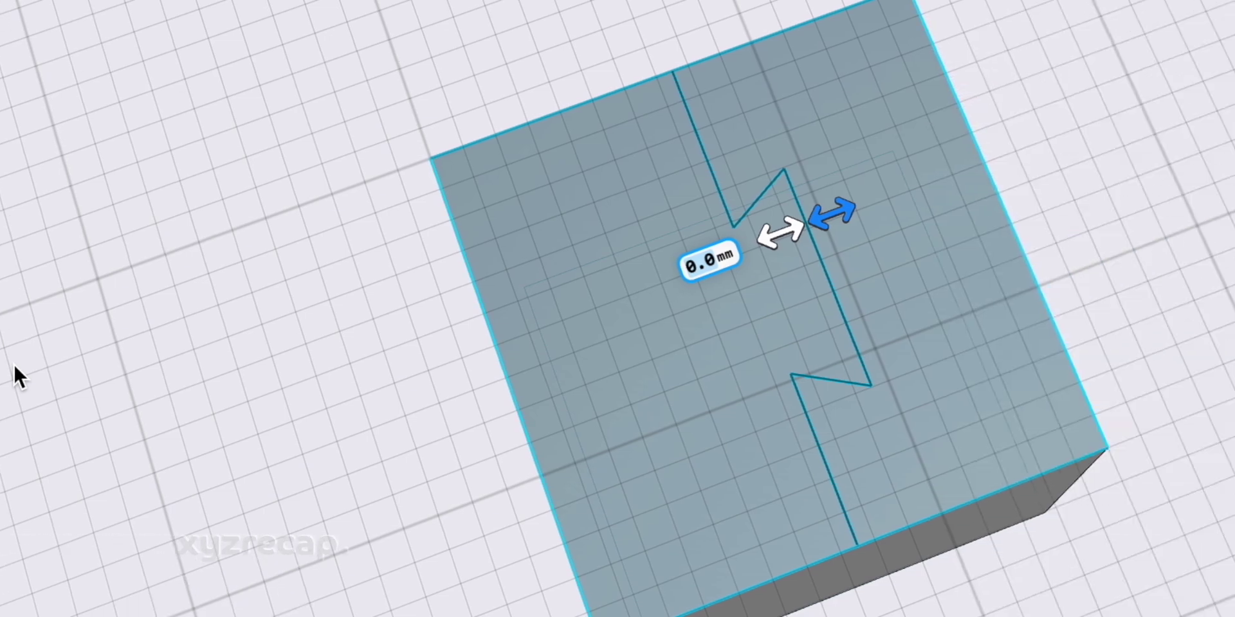
- Offset the dovetail edge and extrude the cut-off region down through the cube to remove it
{"action": "type", "text": "-."}
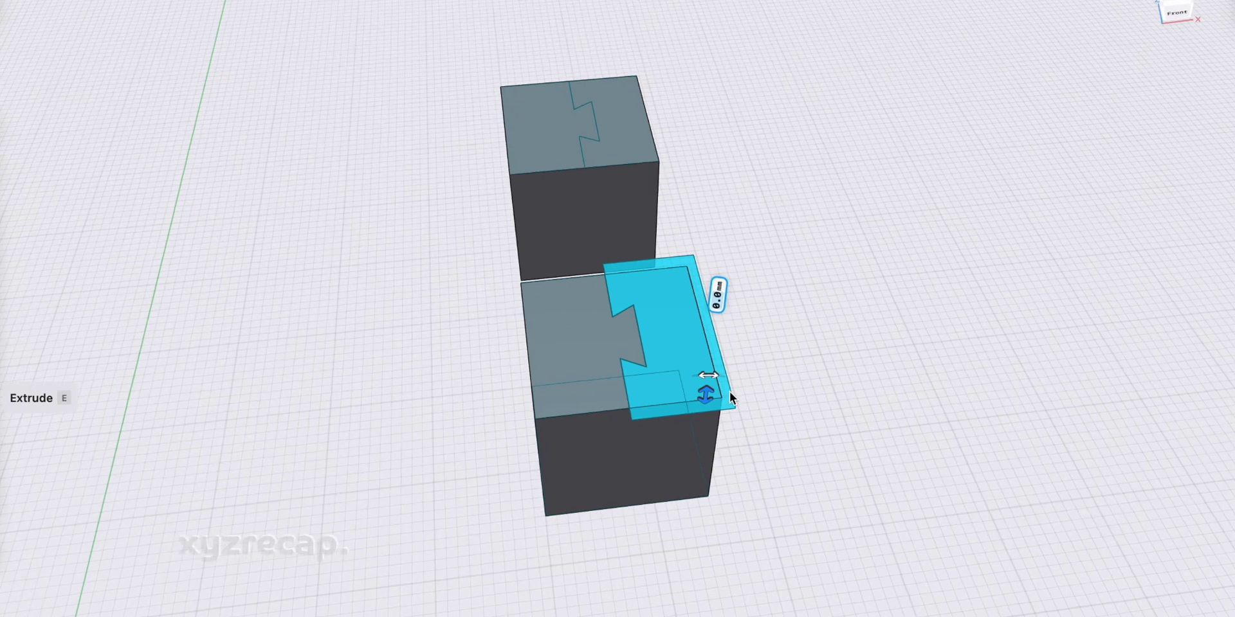
{"action": "mouse_move", "coordinate": [752, 442]}
{"action": "left_mouse_down"}
{"action": "mouse_move", "coordinate": [756, 525]}
{"action": "mouse_move", "coordinate": [765, 454]}
{"action": "left_mouse_up"}
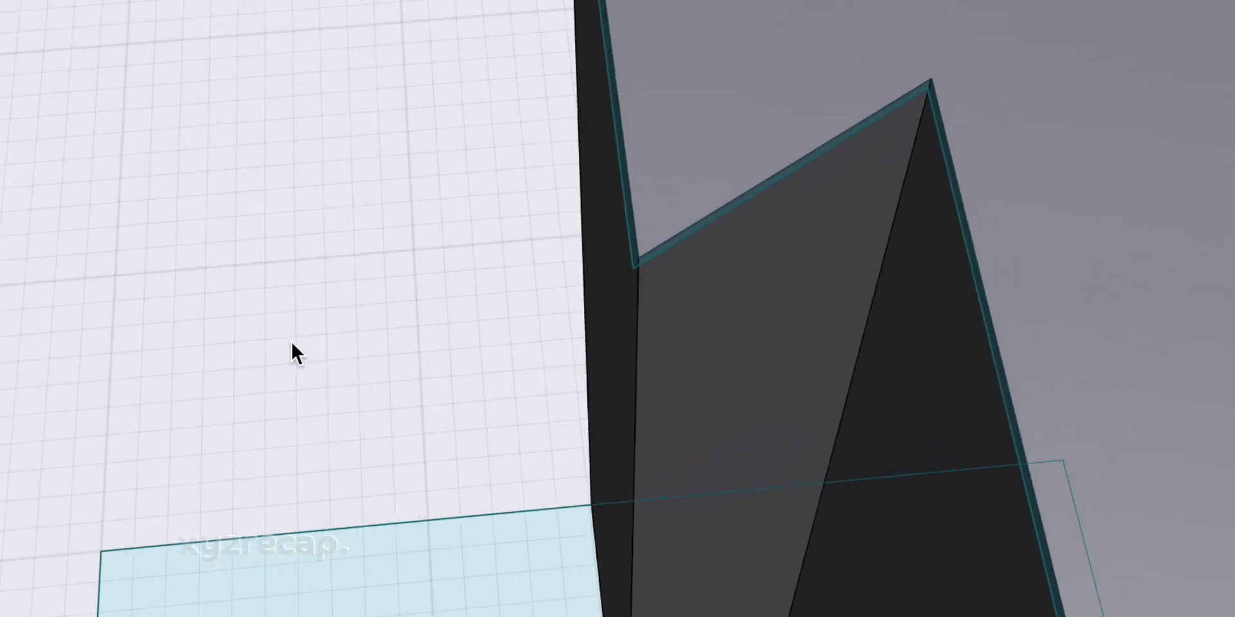
{"action": "scroll", "coordinate": [99, 362], "scroll_direction": "down", "scroll_amount": 3}
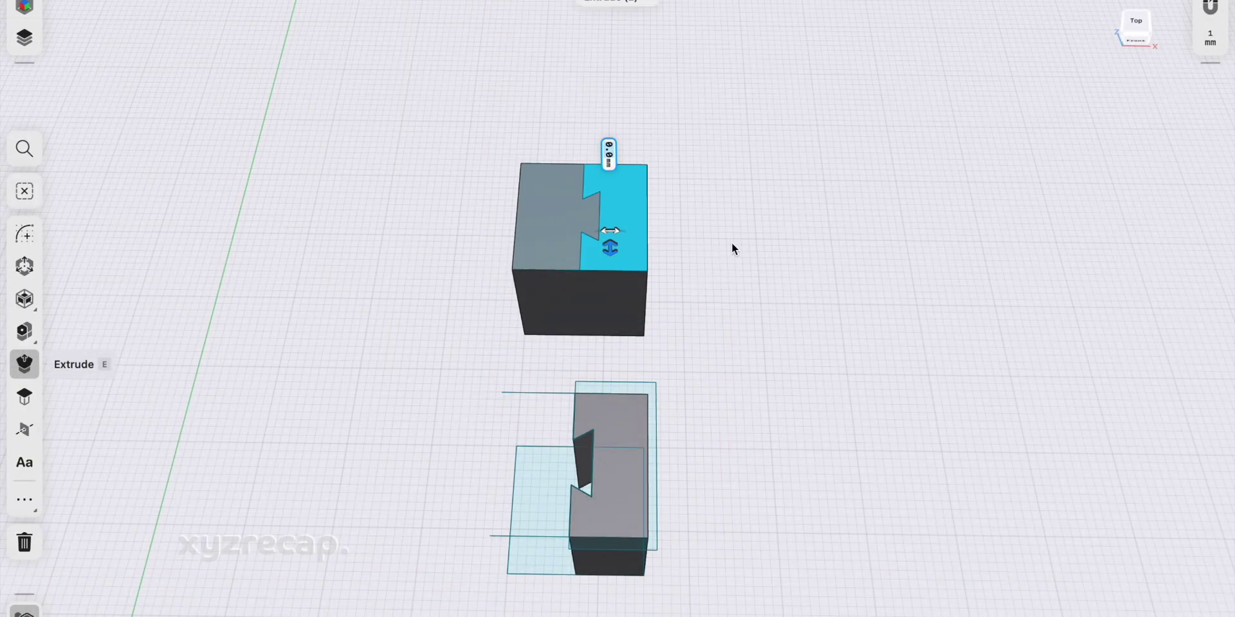
- Extrude away the other region of the second cube and move the lower half up to interlock with the first
{"action": "right_click_drag", "start_coordinate": [732, 242], "coordinate": [770, 223]}
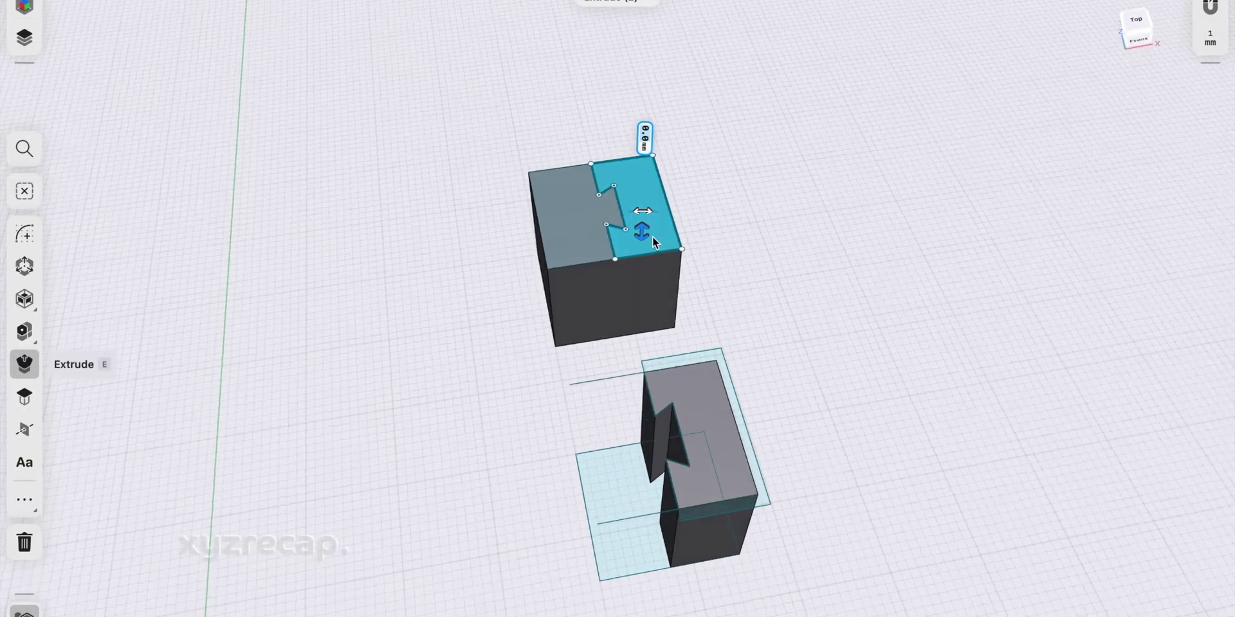
{"action": "left_click_drag", "start_coordinate": [650, 237], "coordinate": [646, 292]}
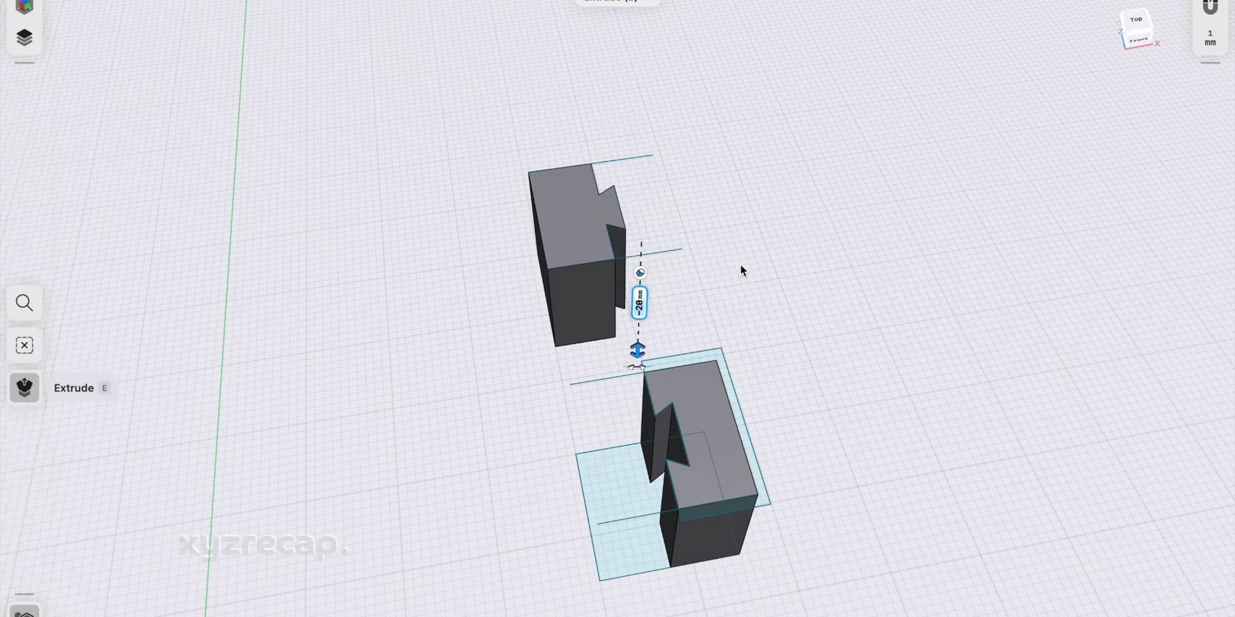
{"action": "left_click", "coordinate": [766, 253]}
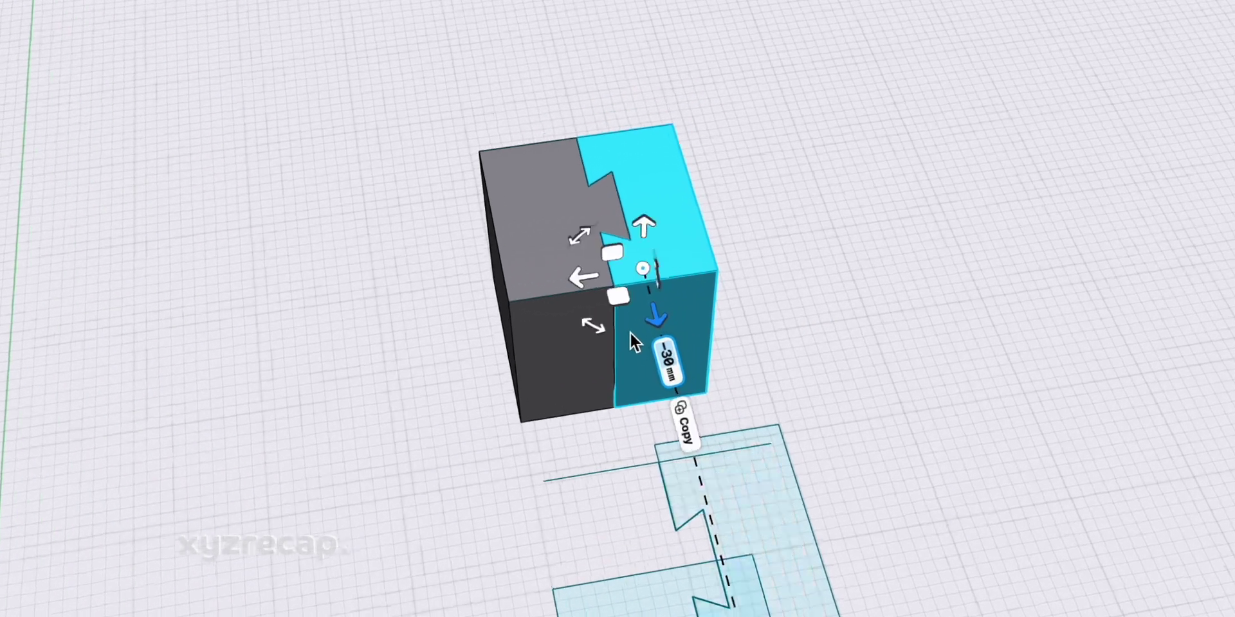
{"action": "left_click", "coordinate": [750, 199]}
{"action": "scroll", "coordinate": [612, 163], "scroll_direction": "up", "scroll_amount": 10}
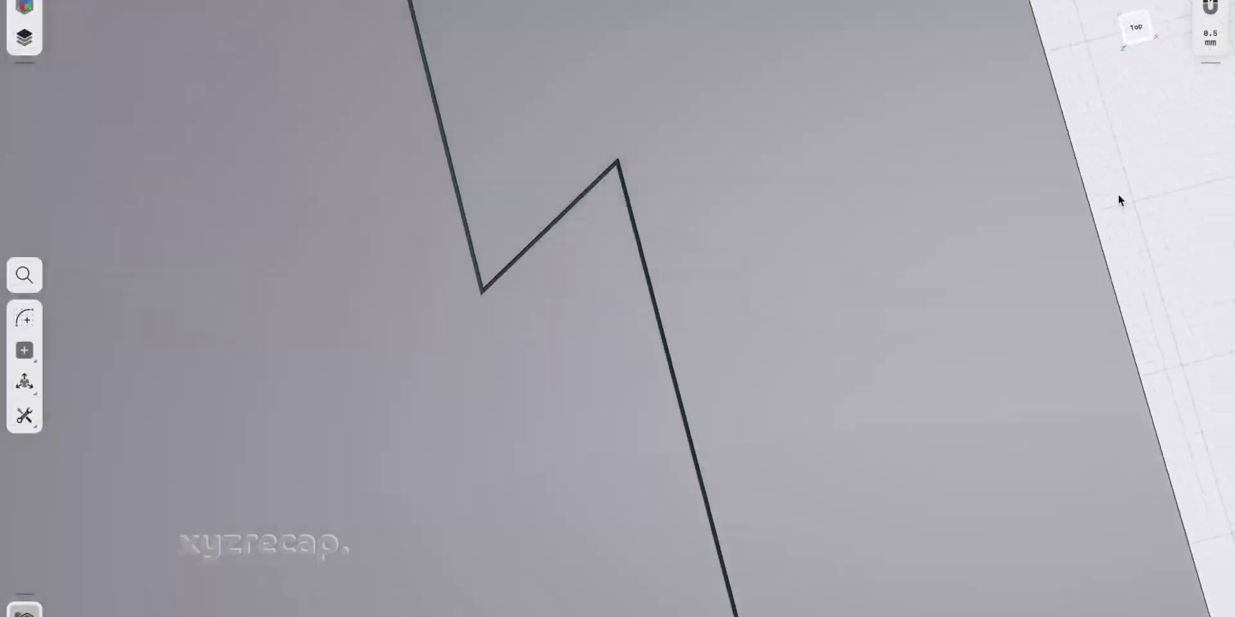
{"action": "scroll", "coordinate": [1119, 196], "scroll_direction": "down", "scroll_amount": 10}
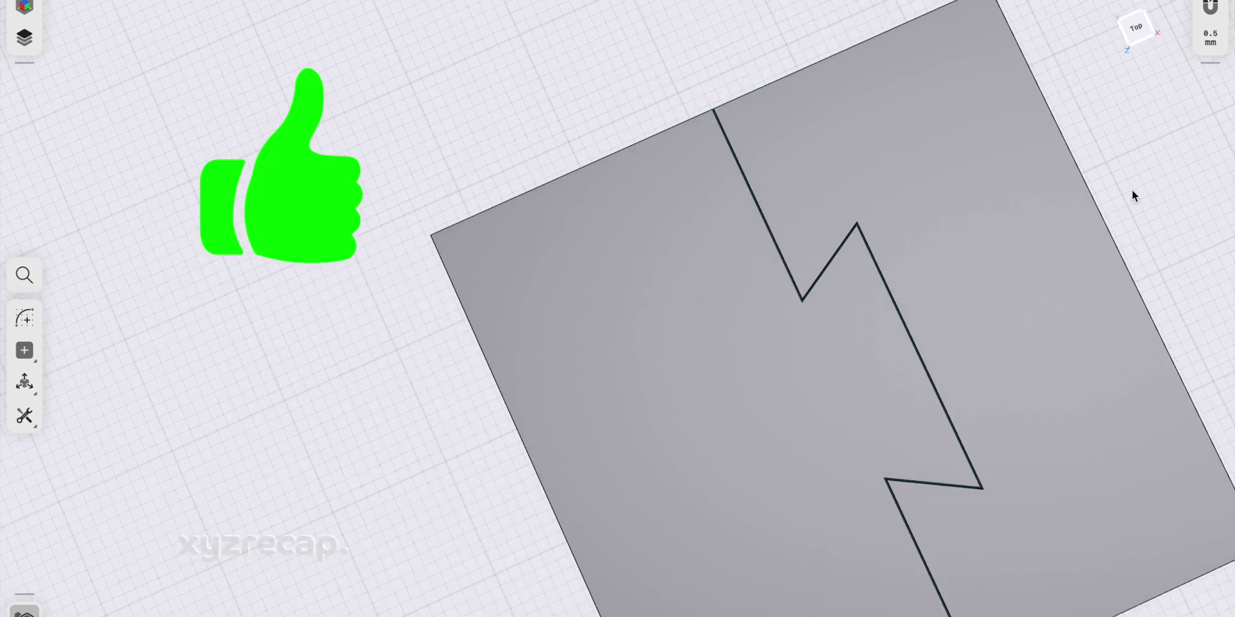
{"action": "right_click_drag", "start_coordinate": [1132, 190], "coordinate": [931, 179]}
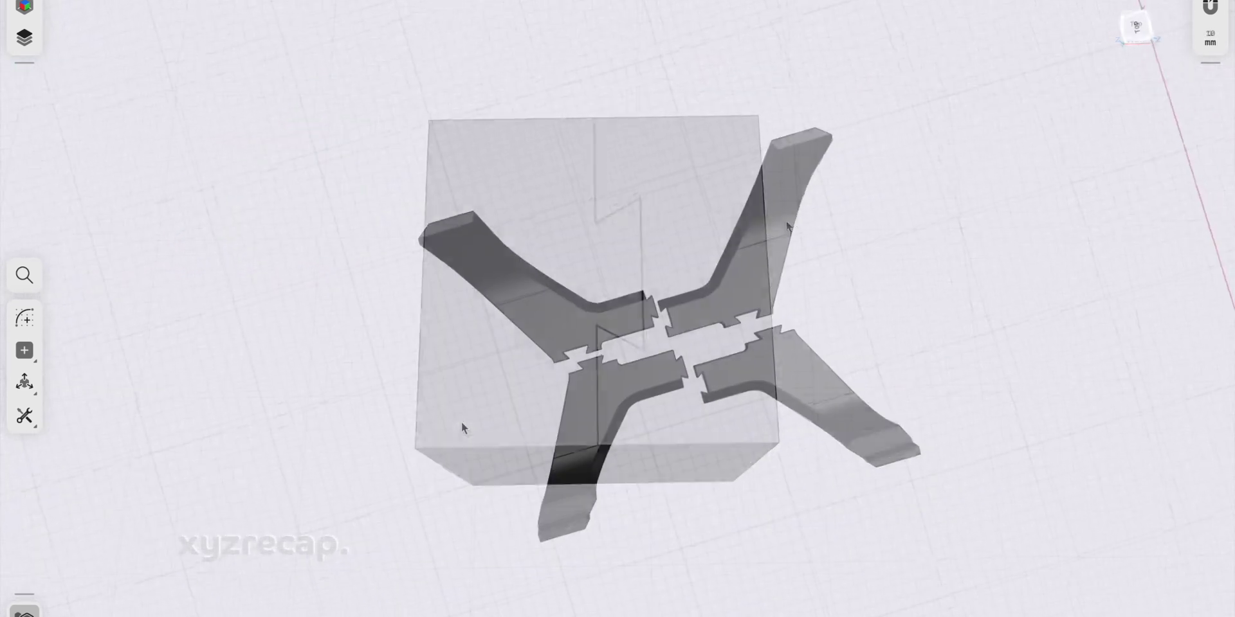
- Deepen the stand's dovetail groove to 3.90 mm
{"action": "right_click_drag", "start_coordinate": [461, 422], "coordinate": [440, 399]}
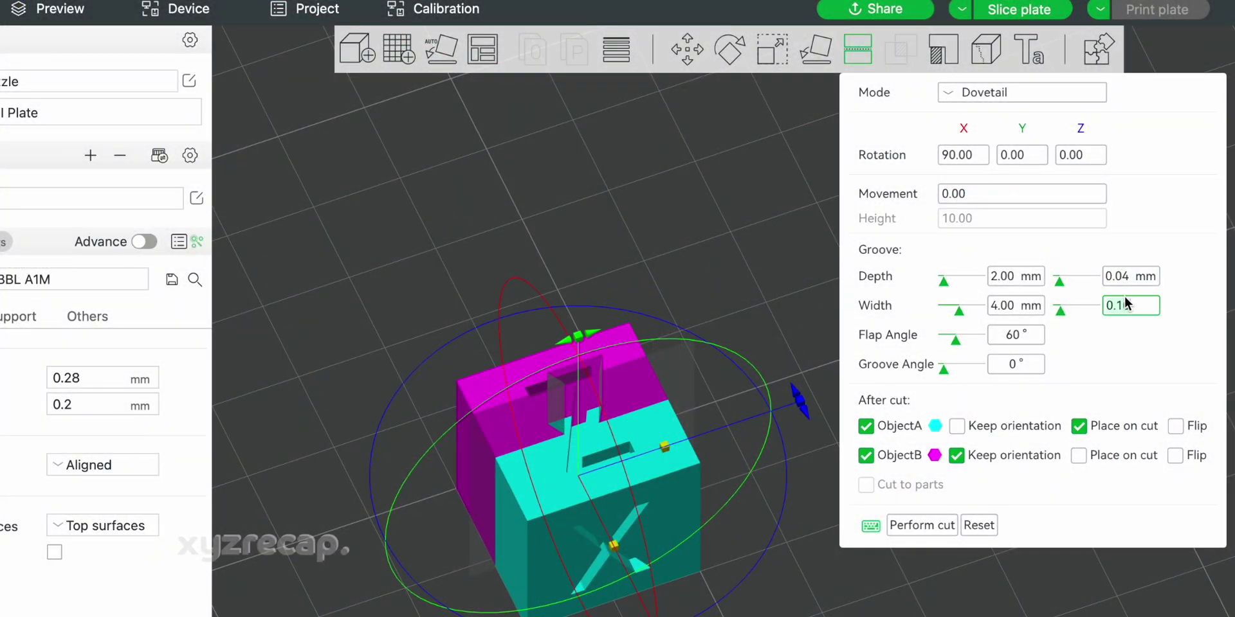
{"action": "type", "text": "4"}
{"action": "left_click_drag", "start_coordinate": [943, 281], "coordinate": [958, 284]}
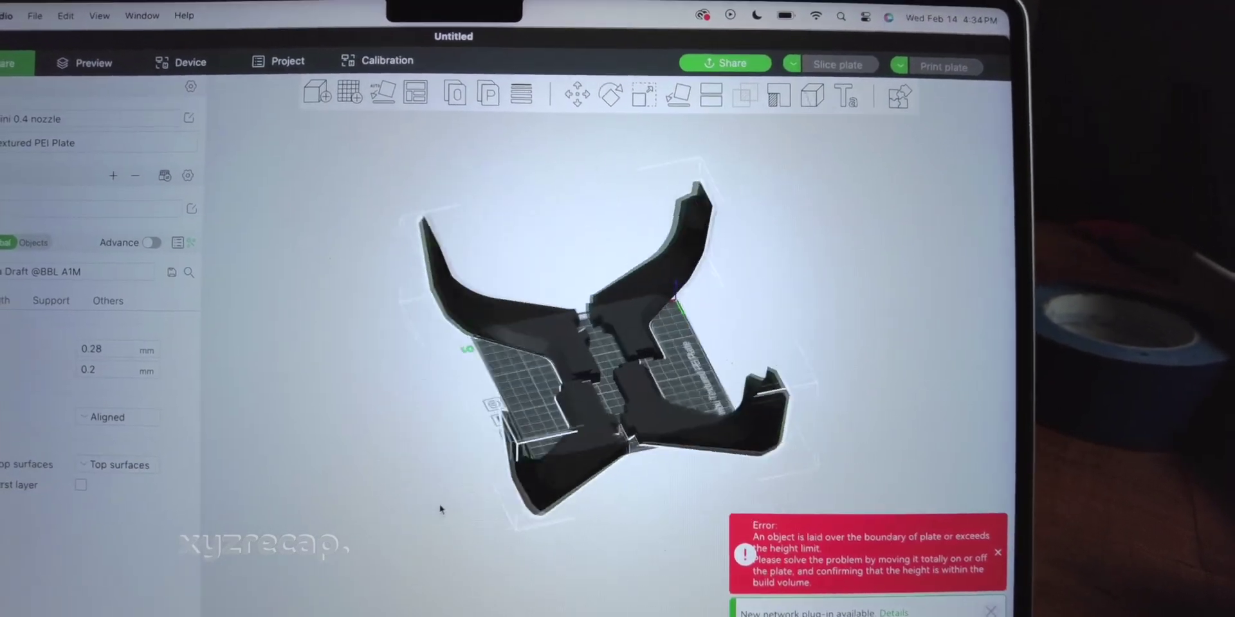
- Split the stand into separate objects and arrange them across four build plates
{"action": "right_click", "coordinate": [804, 365]}
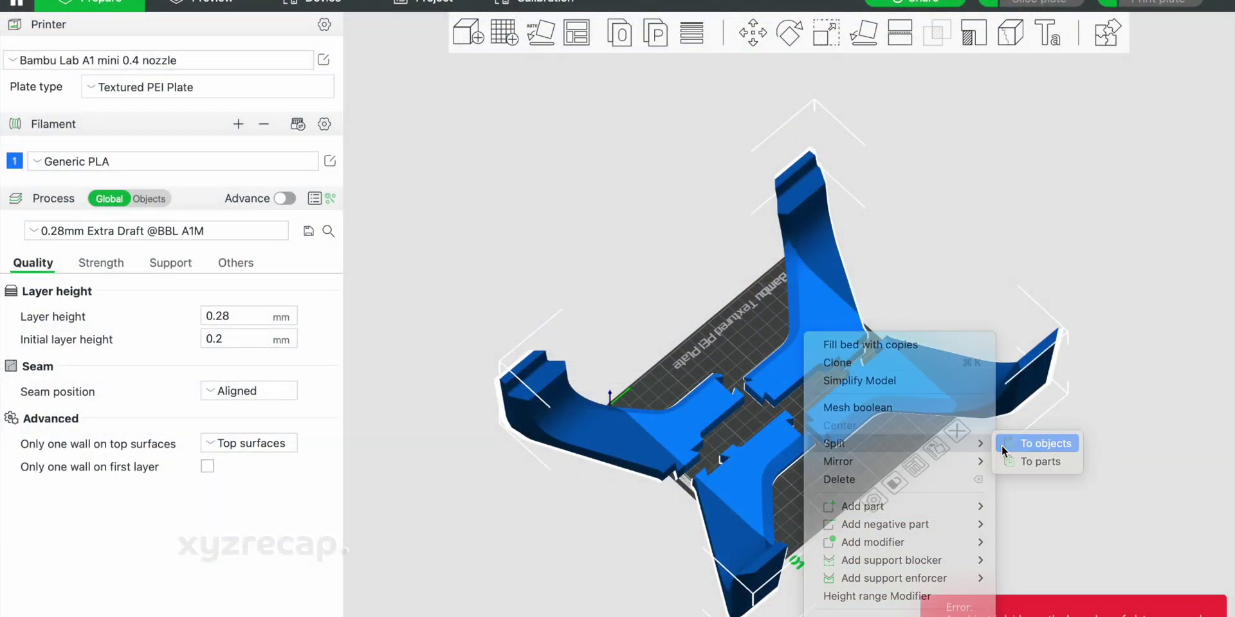
{"action": "left_click", "coordinate": [1003, 449]}
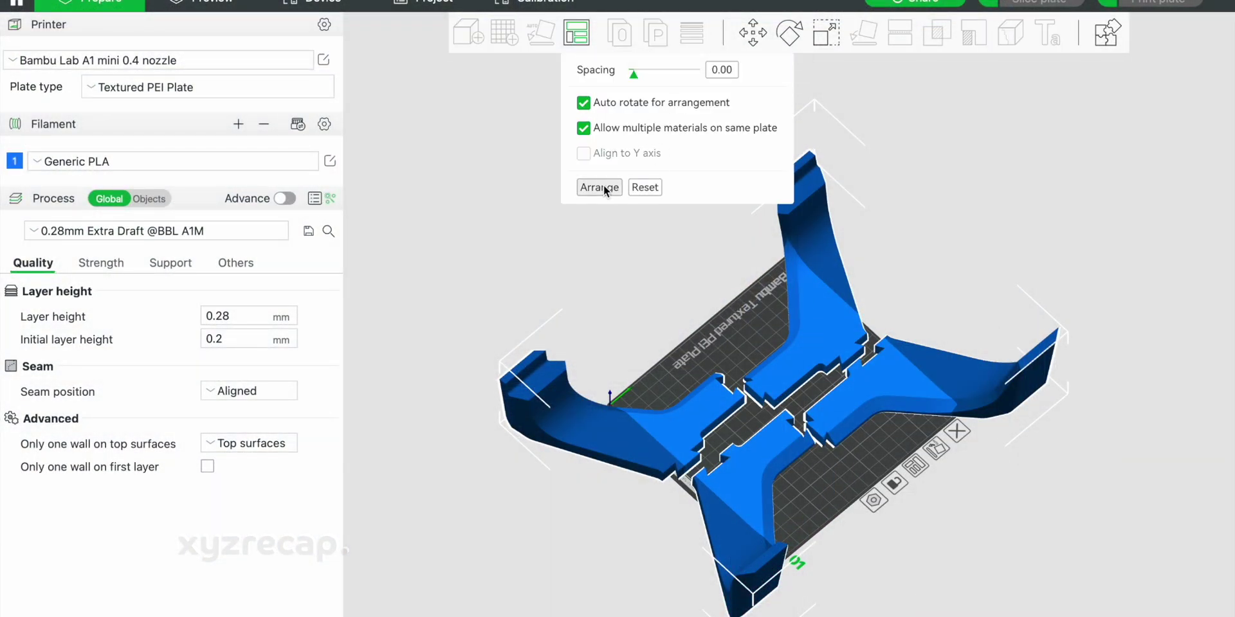
{"action": "left_click", "coordinate": [600, 188]}
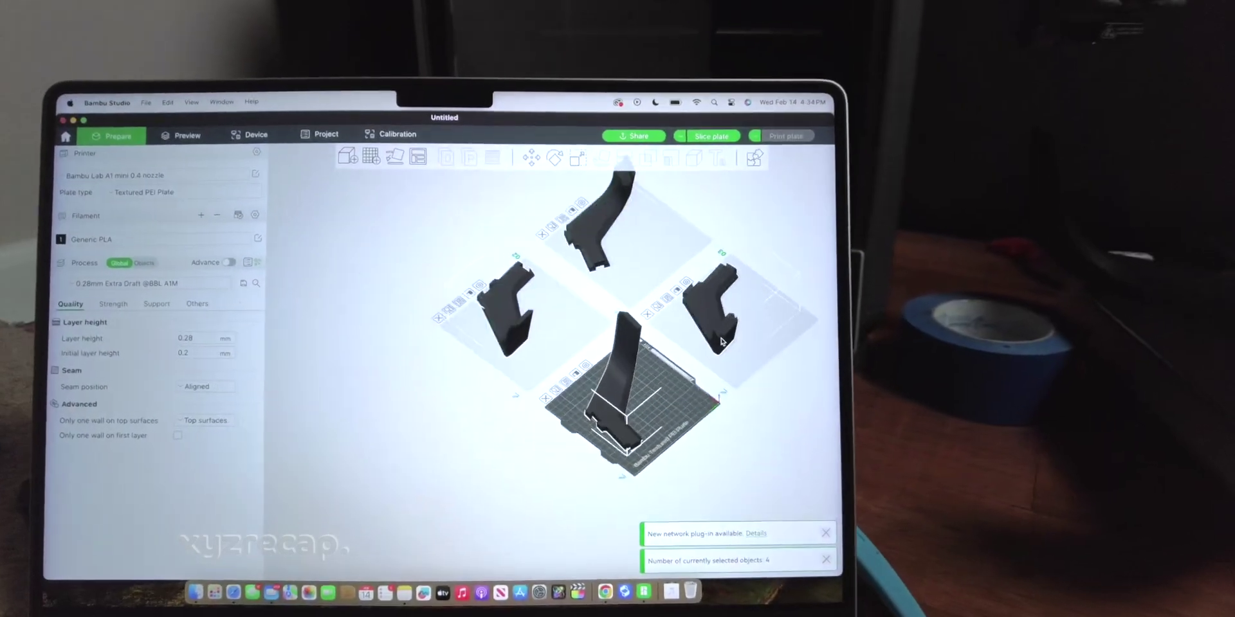
- Switch to the front view of the four build plates
{"action": "key", "text": "0"}
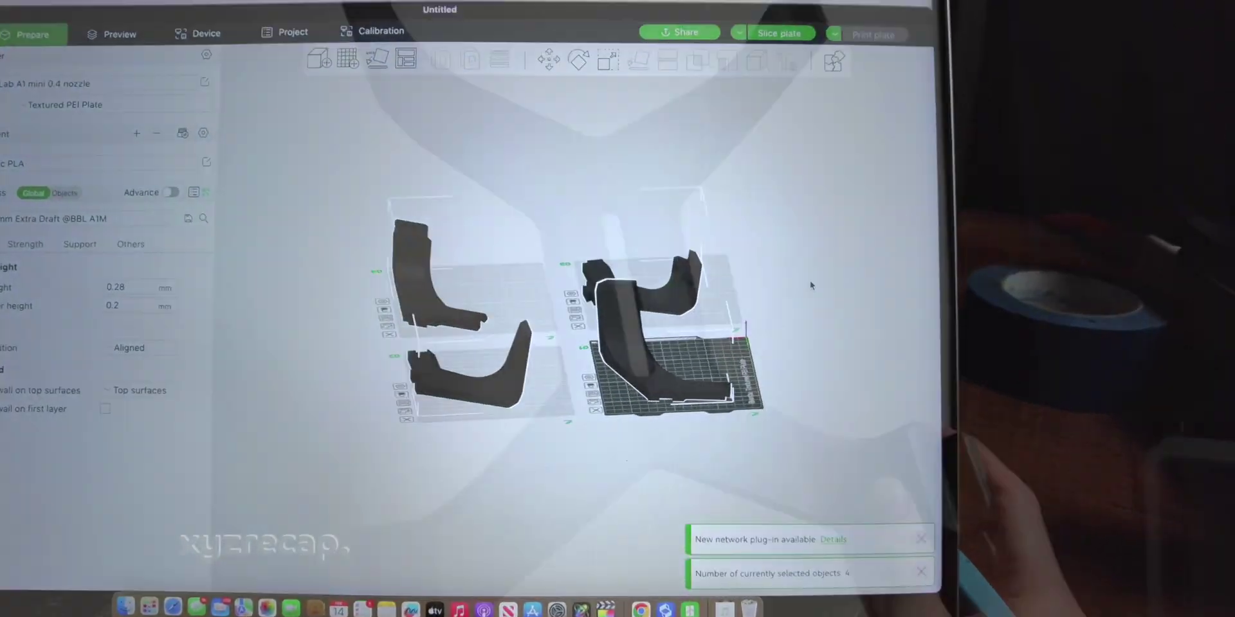